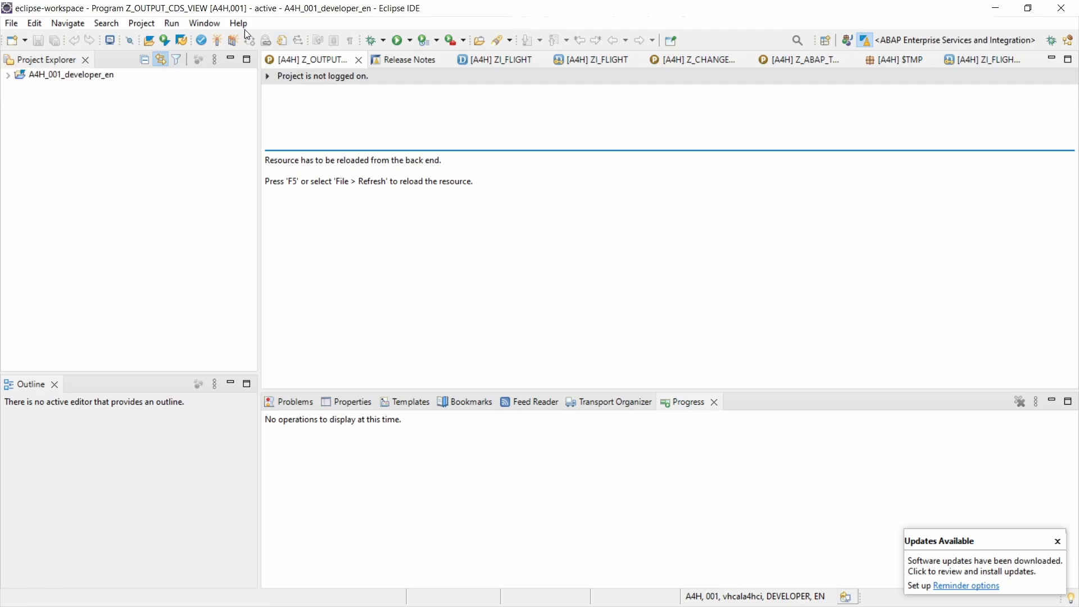
Reach the Automatic Updates page under Install/Update in the Preferences dialog.
left_click(204, 23)
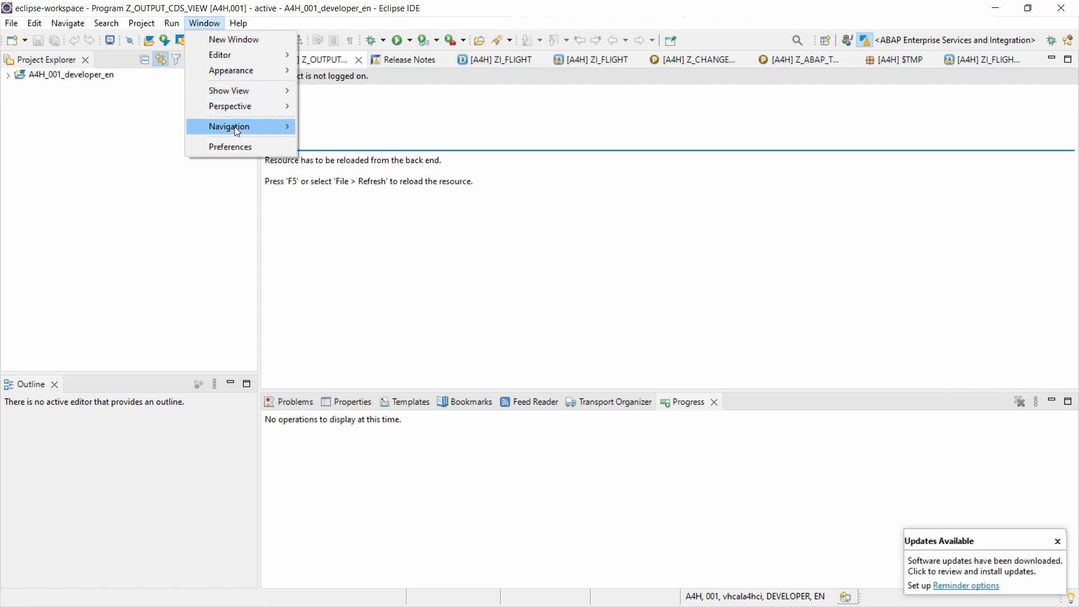
left_click(230, 146)
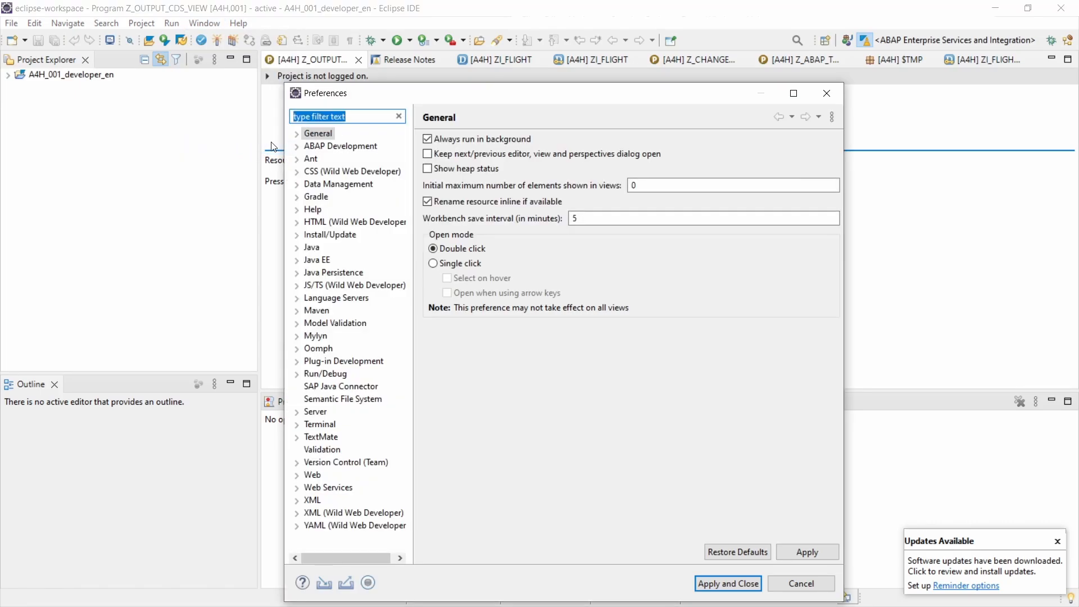
left_click(329, 234)
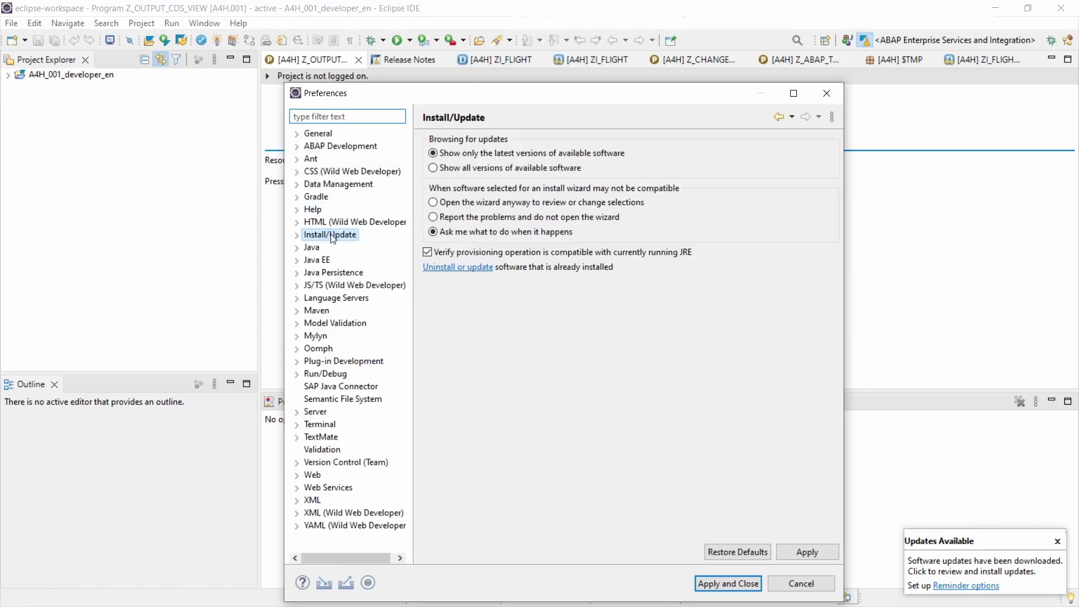
left_click(297, 235)
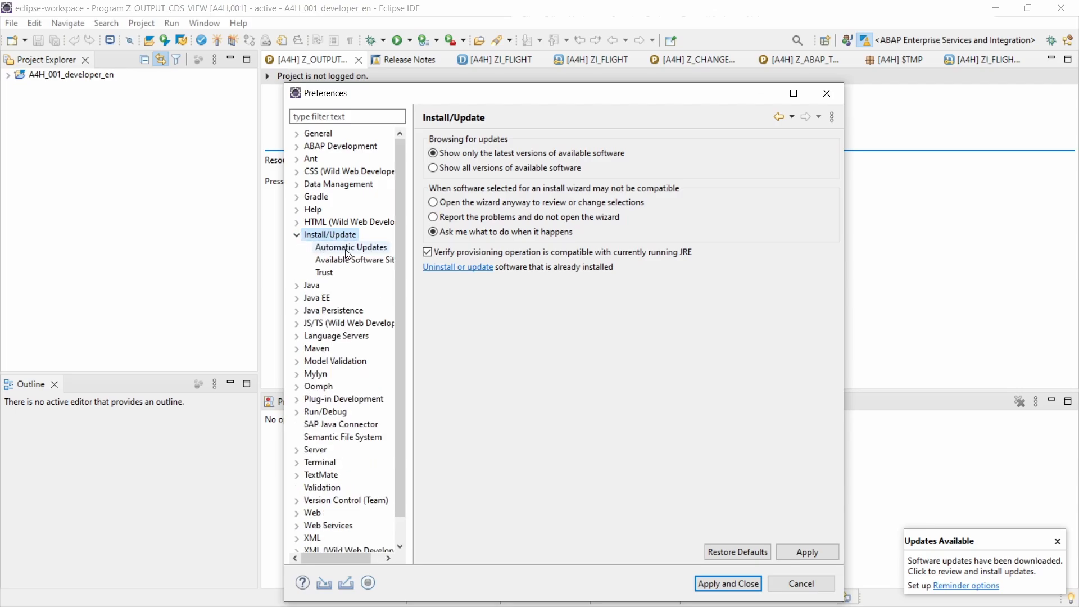
left_click(346, 248)
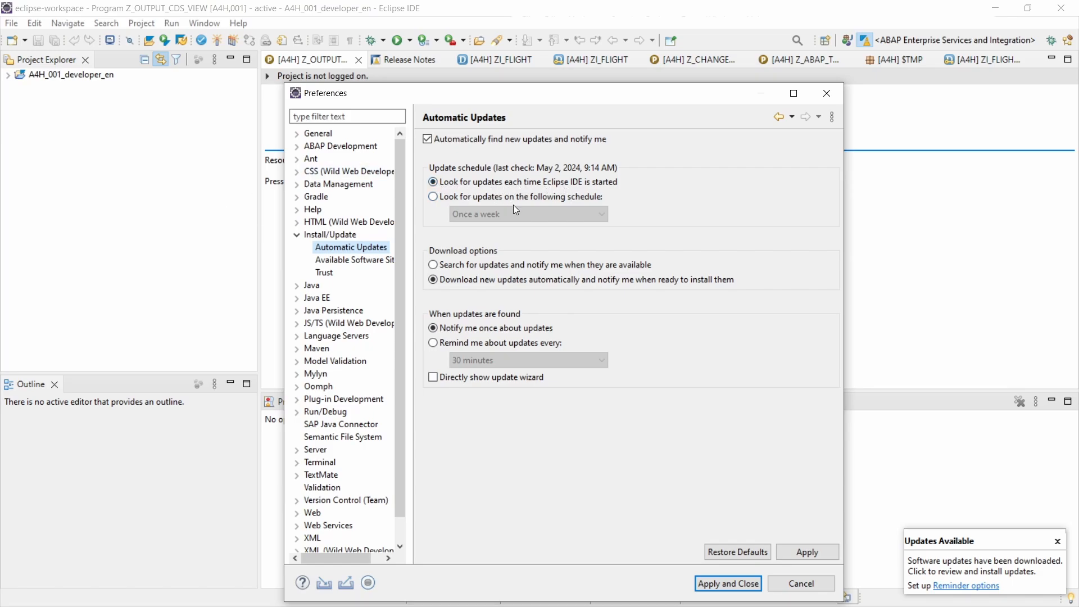
Toggle between scheduled (weekly) and startup checks, ending on 'each time Eclipse IDE is started'.
left_click(471, 195)
left_click(564, 216)
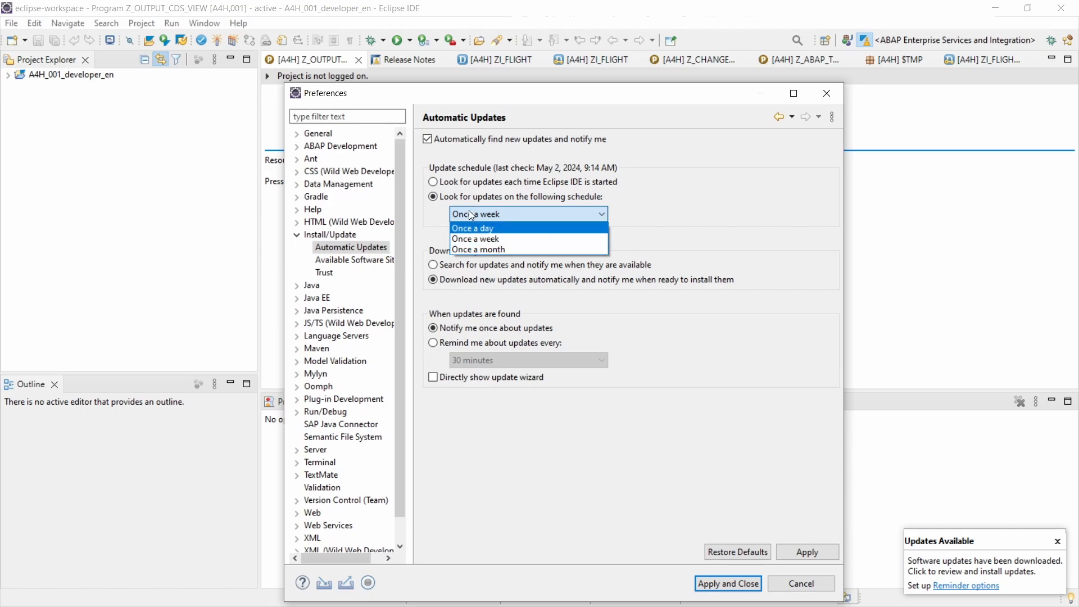
left_click(469, 228)
left_click(433, 182)
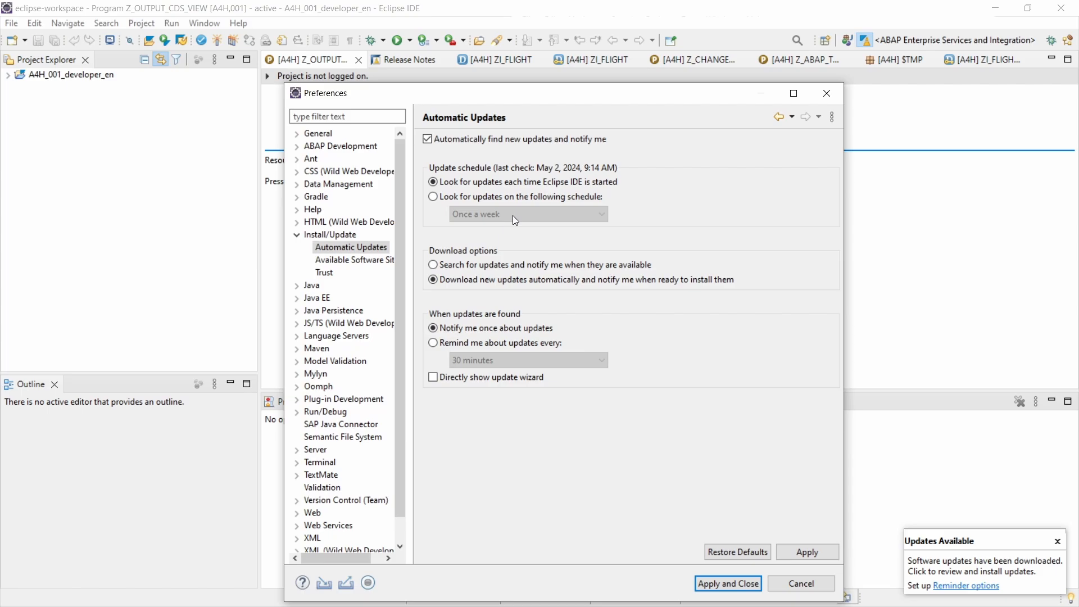
left_click(448, 200)
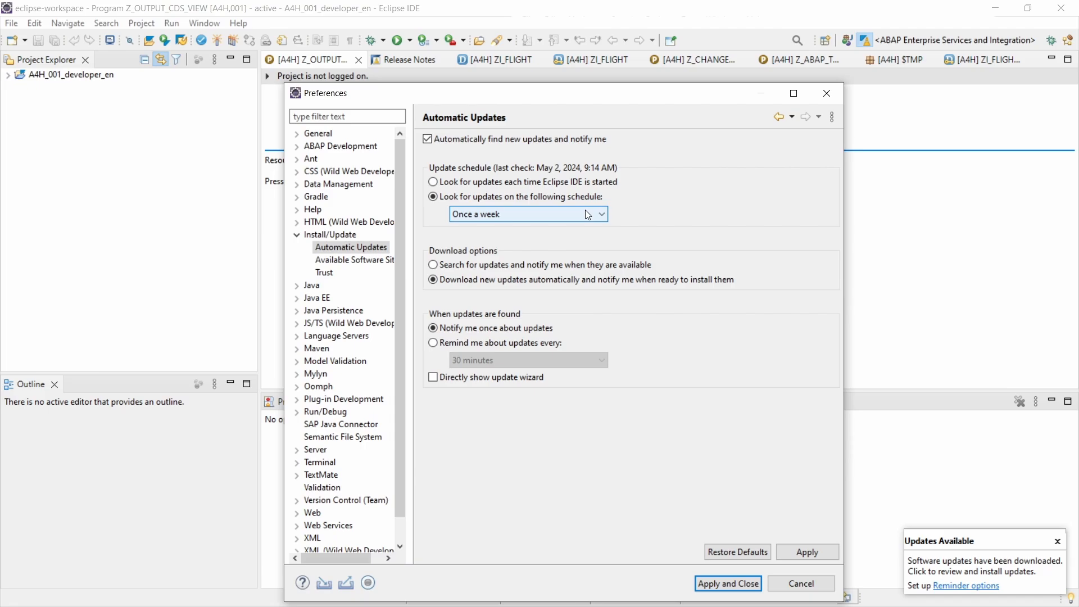
left_click(457, 185)
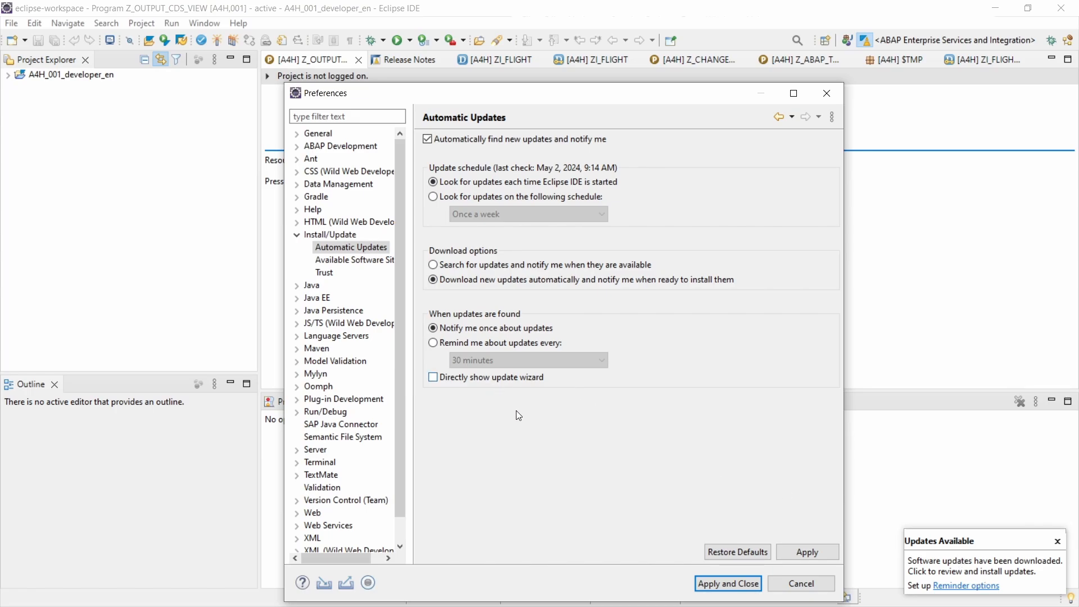
Close Preferences and step through the Available Updates wizard to the license review.
left_click(826, 94)
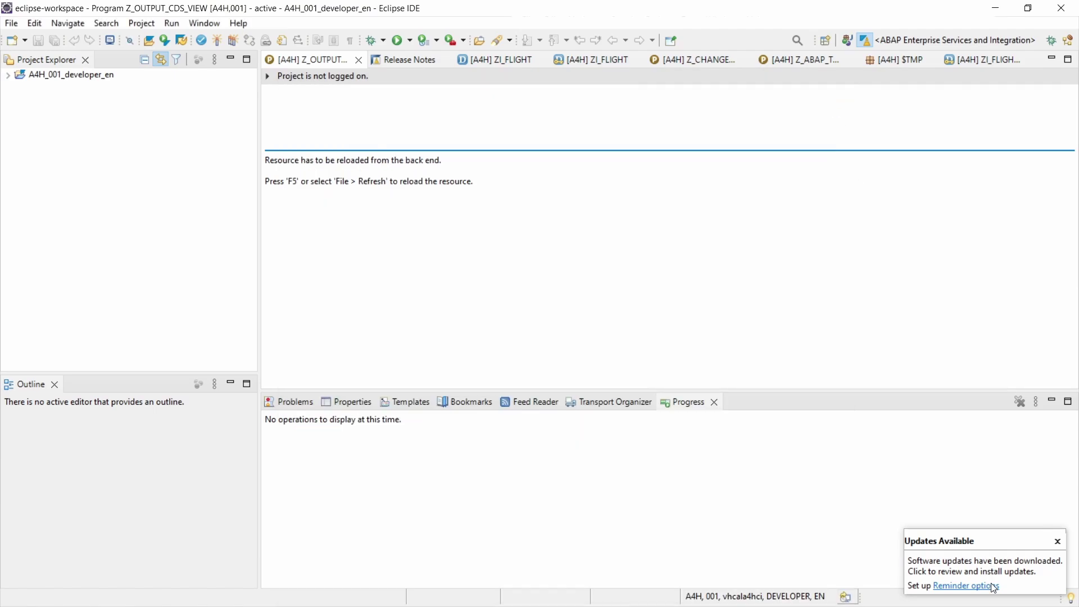
left_click(961, 571)
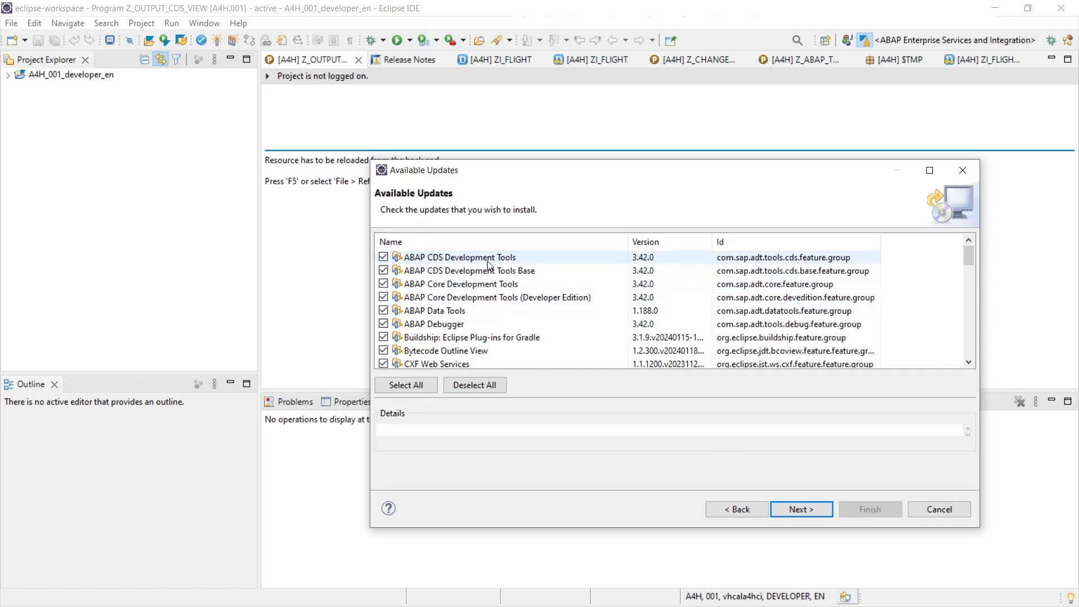
scroll(405, 261, "down", 3)
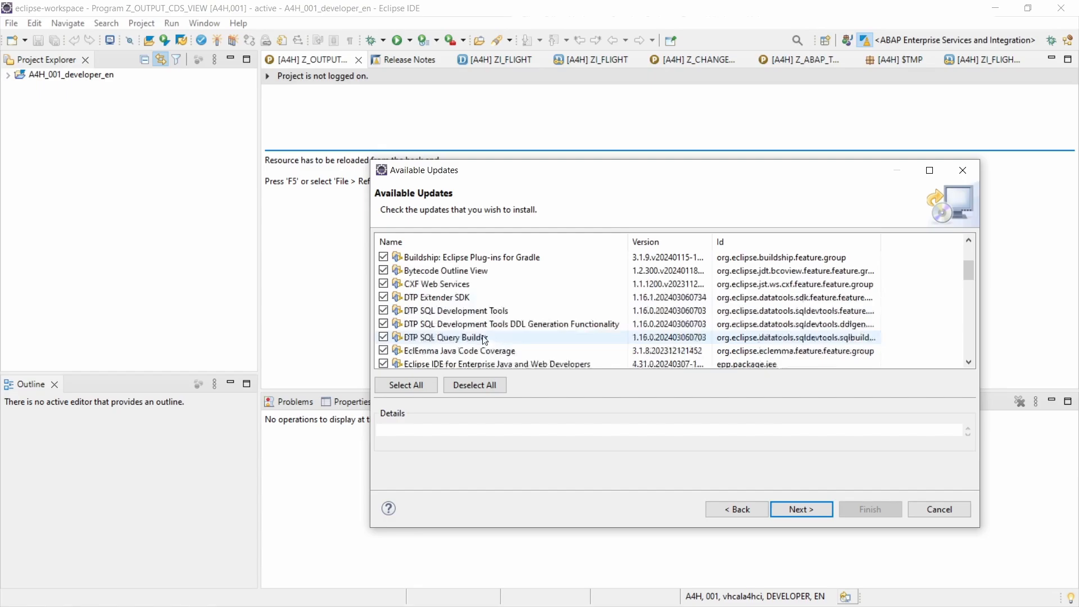
scroll(422, 321, "down", 2)
scroll(432, 343, "down", 4)
scroll(432, 342, "down", 2)
scroll(431, 329, "up", 5)
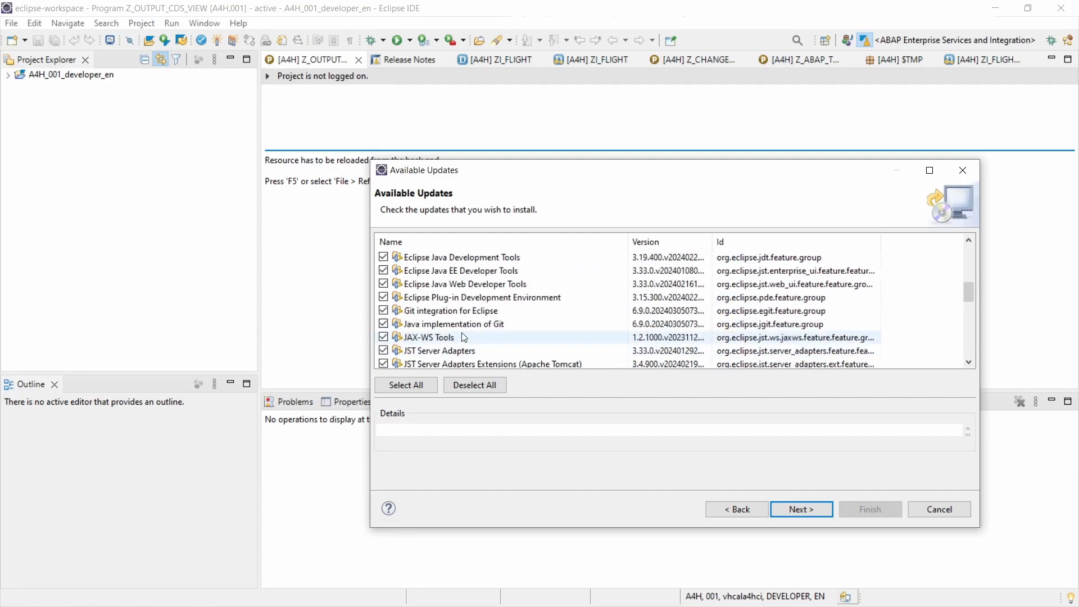
scroll(432, 321, "up", 6)
left_click(804, 507)
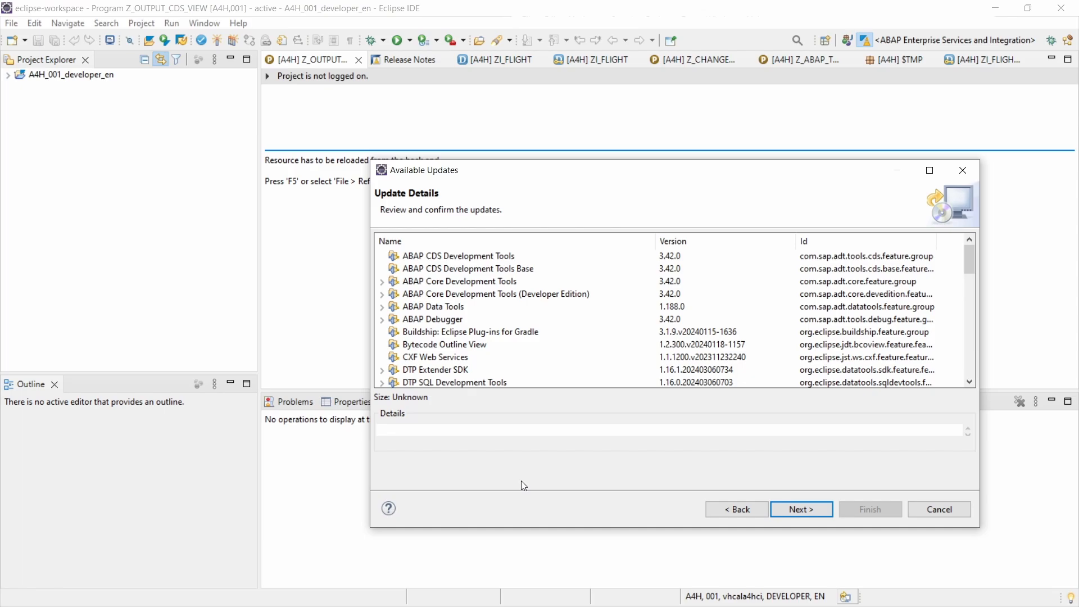
left_click(790, 507)
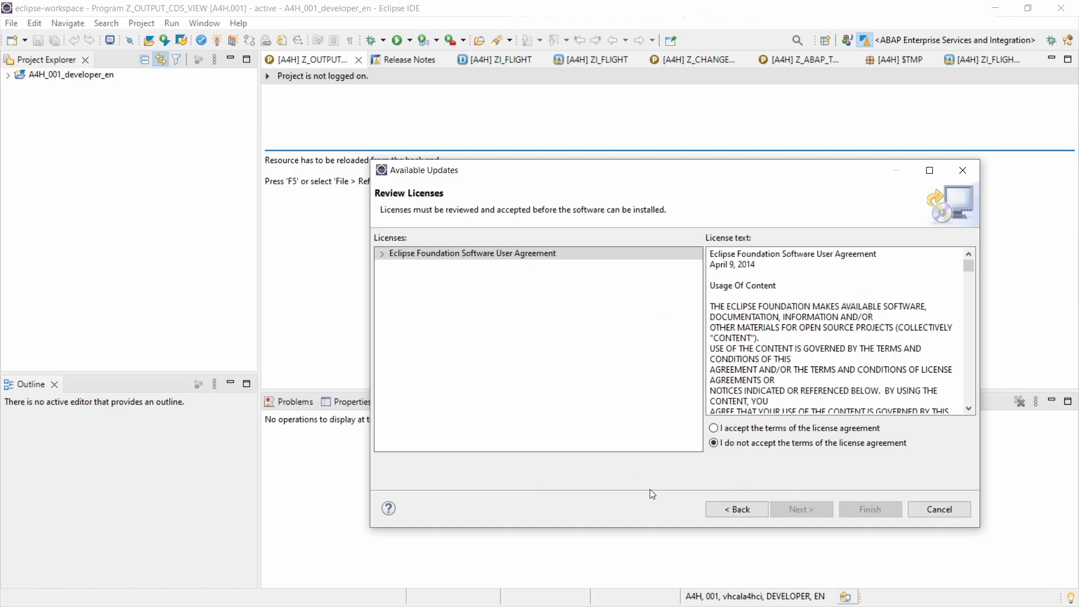
Accept the license, go back to the update details, and close the wizard without installing.
left_click(741, 431)
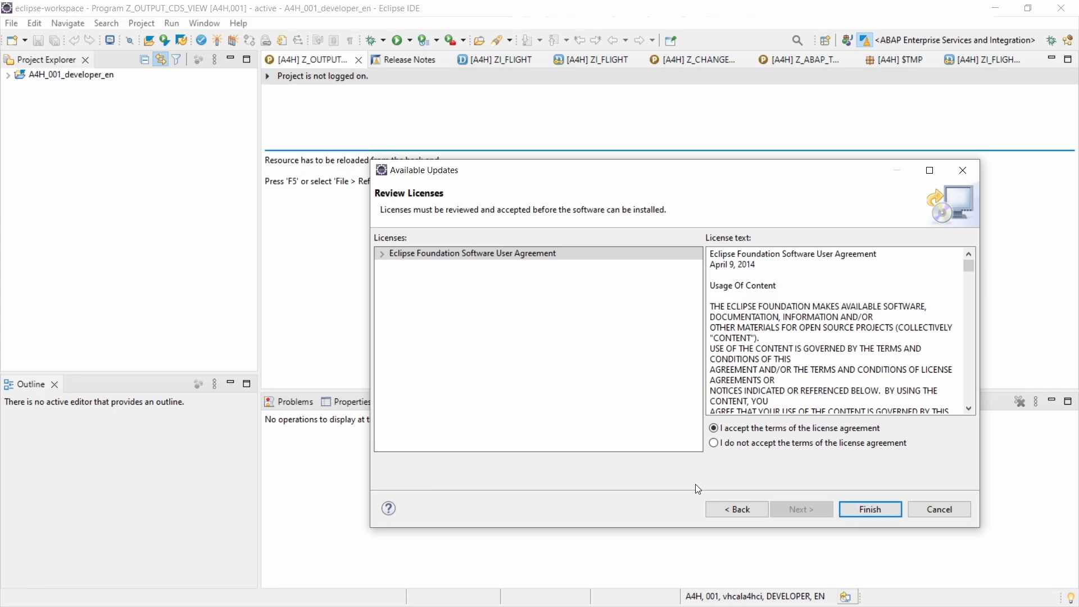
left_click(737, 510)
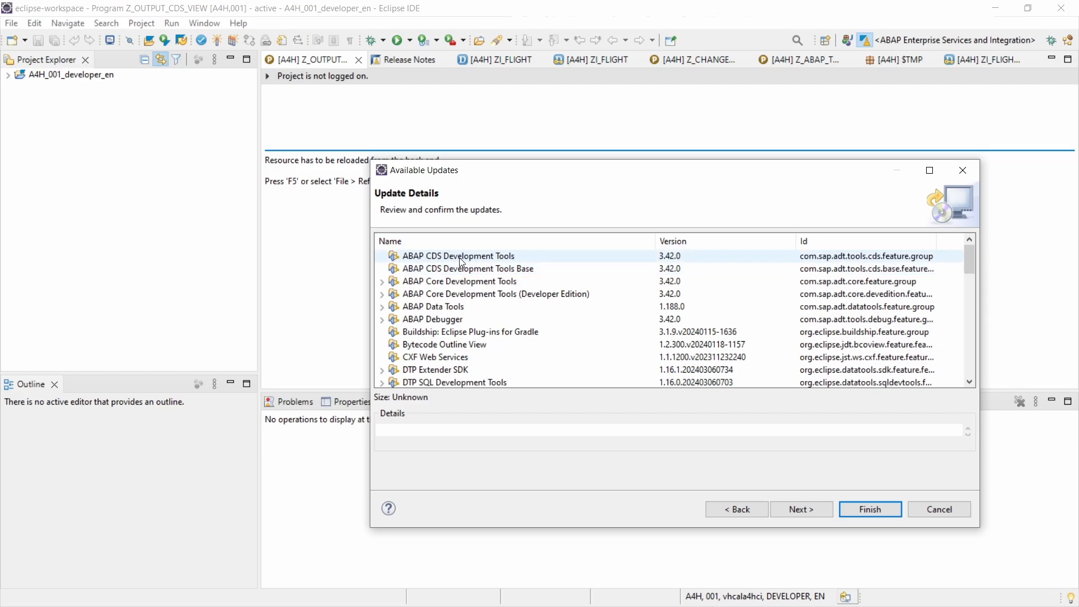
scroll(461, 257, "down", 5)
scroll(459, 321, "down", 5)
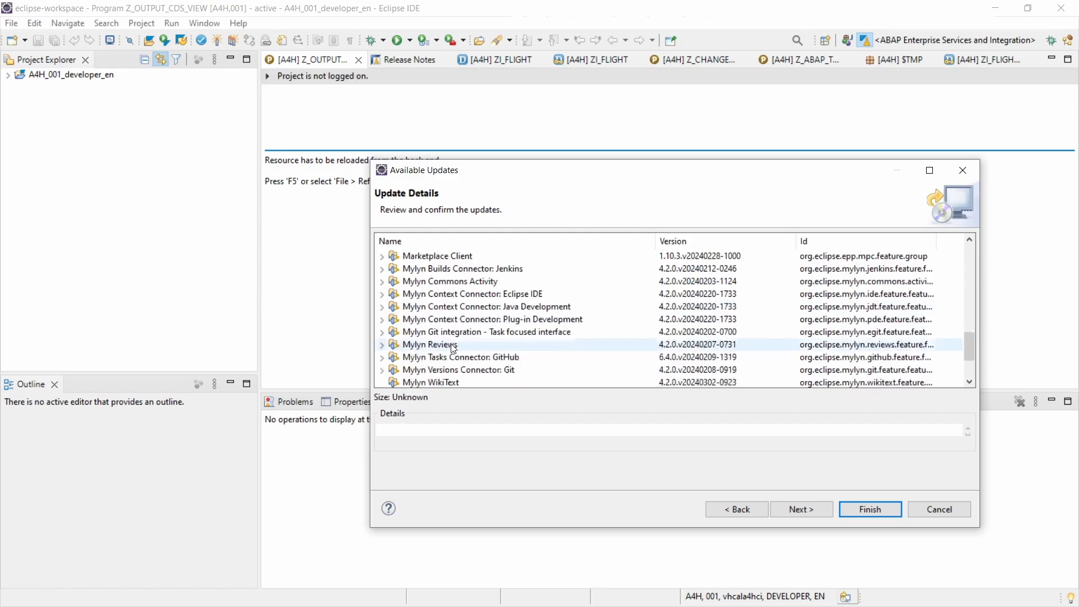
scroll(456, 354, "down", 3)
scroll(456, 358, "up", 5)
scroll(457, 353, "up", 5)
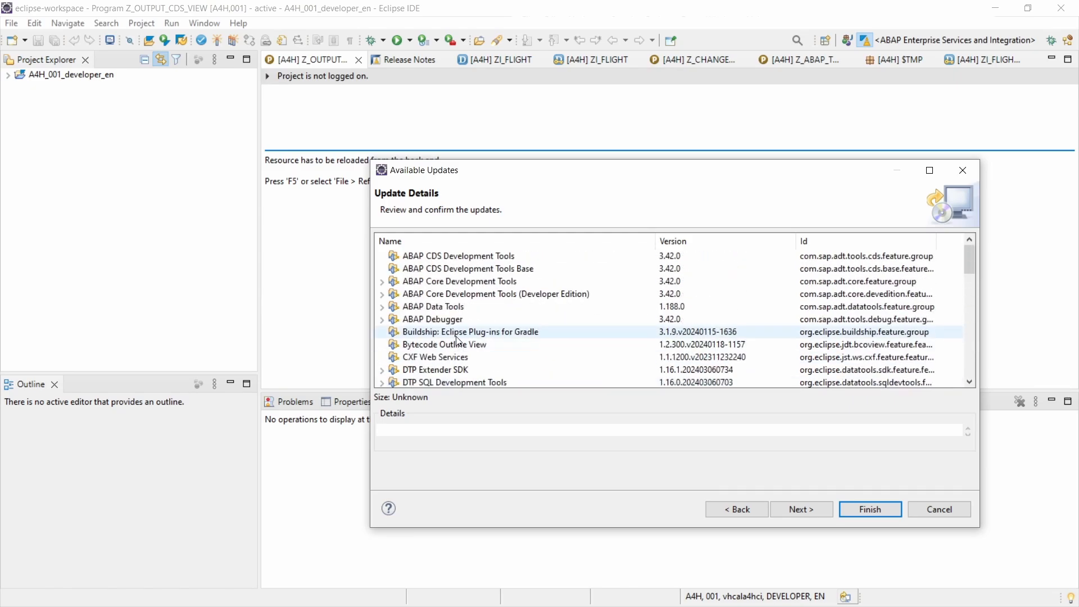
left_click(961, 172)
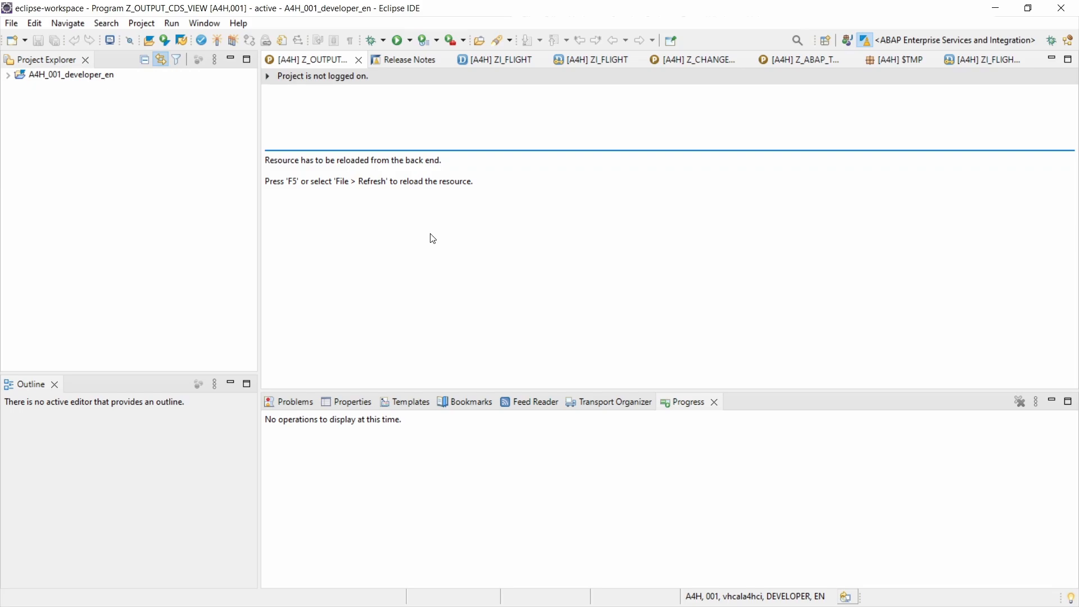
Run Help > Check for Updates and dismiss the resulting Available Updates list uninstalled.
left_click(239, 23)
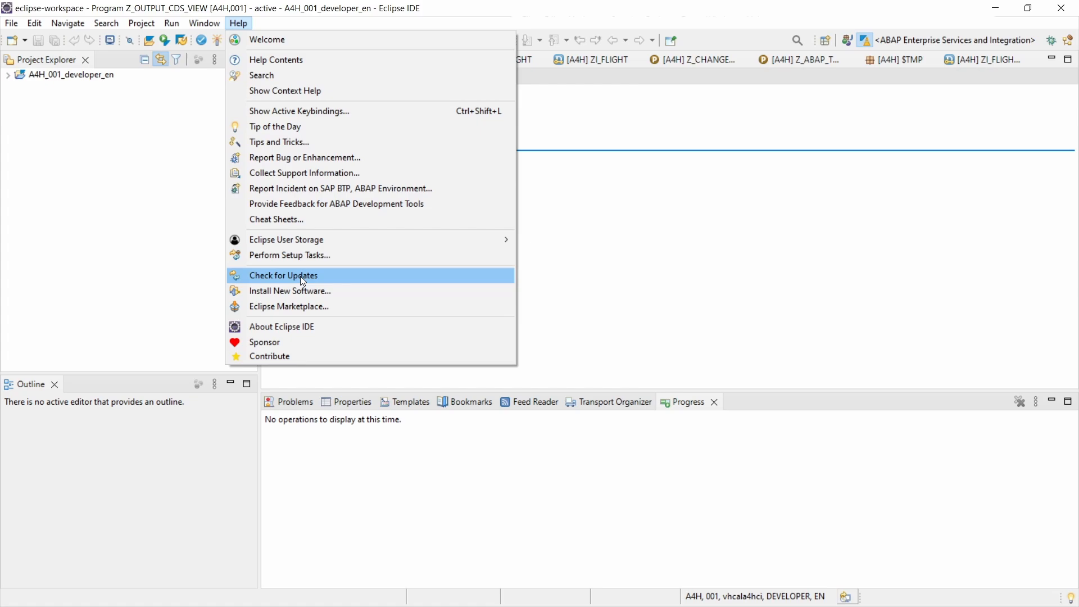
left_click(278, 278)
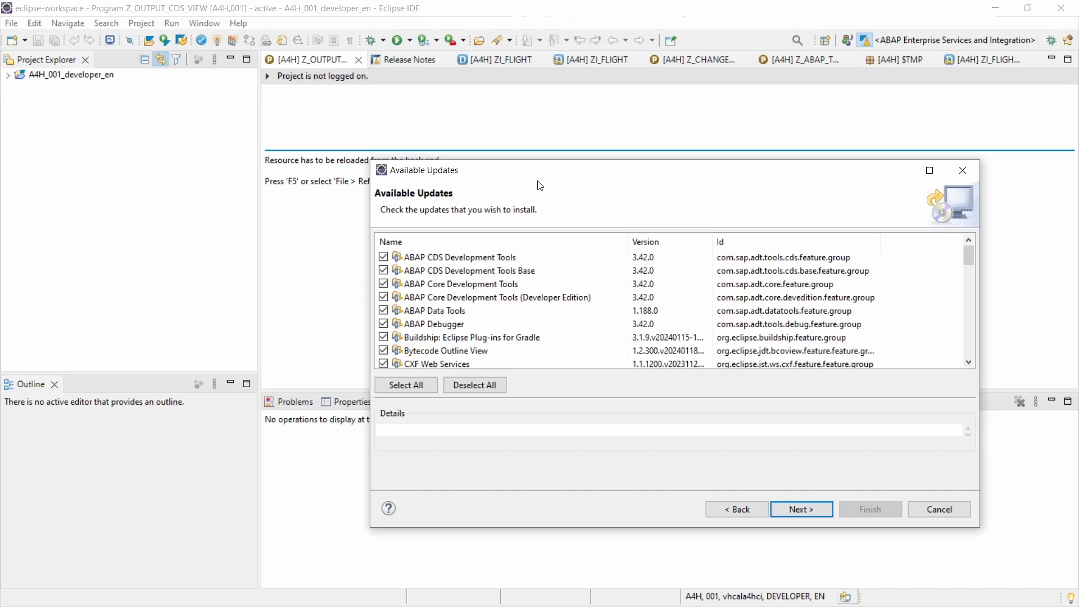
left_click(963, 173)
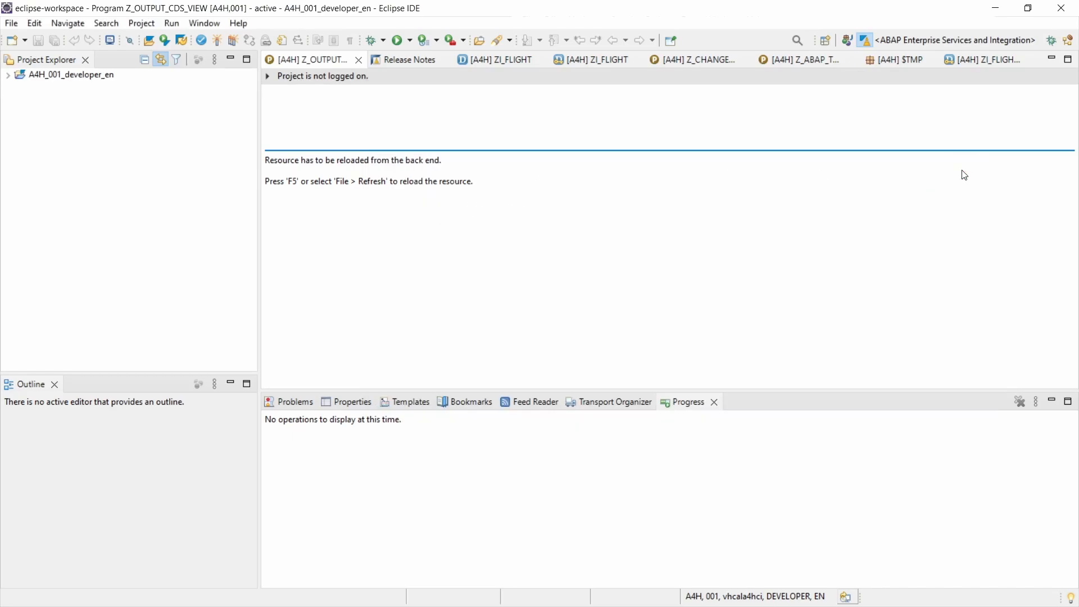
Show Available Software Sites in Preferences and ready the filter for the releases/latest address.
left_click(208, 24)
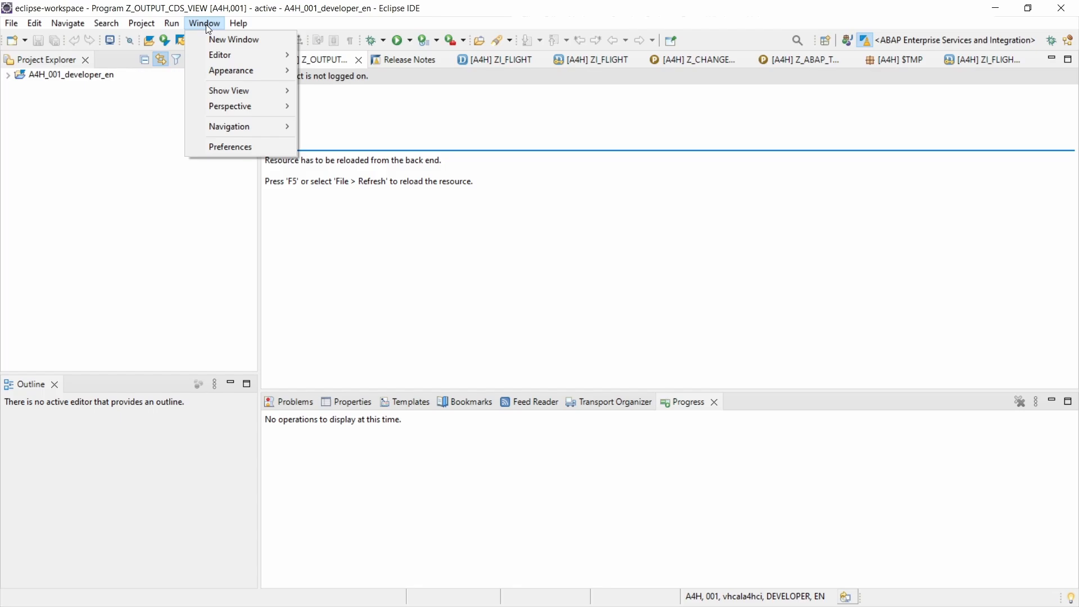
left_click(230, 147)
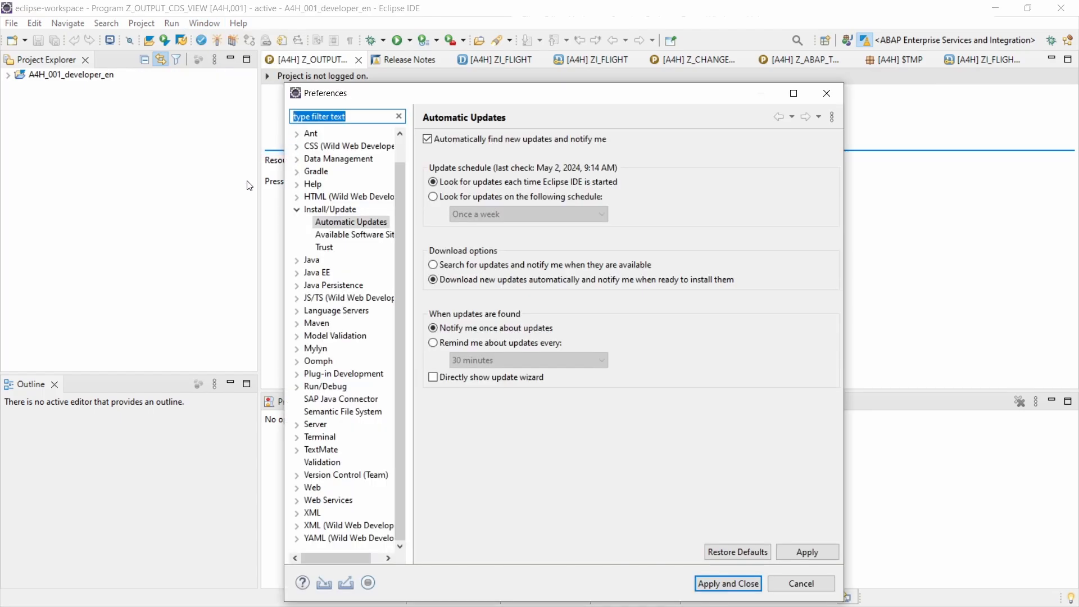
left_click(354, 234)
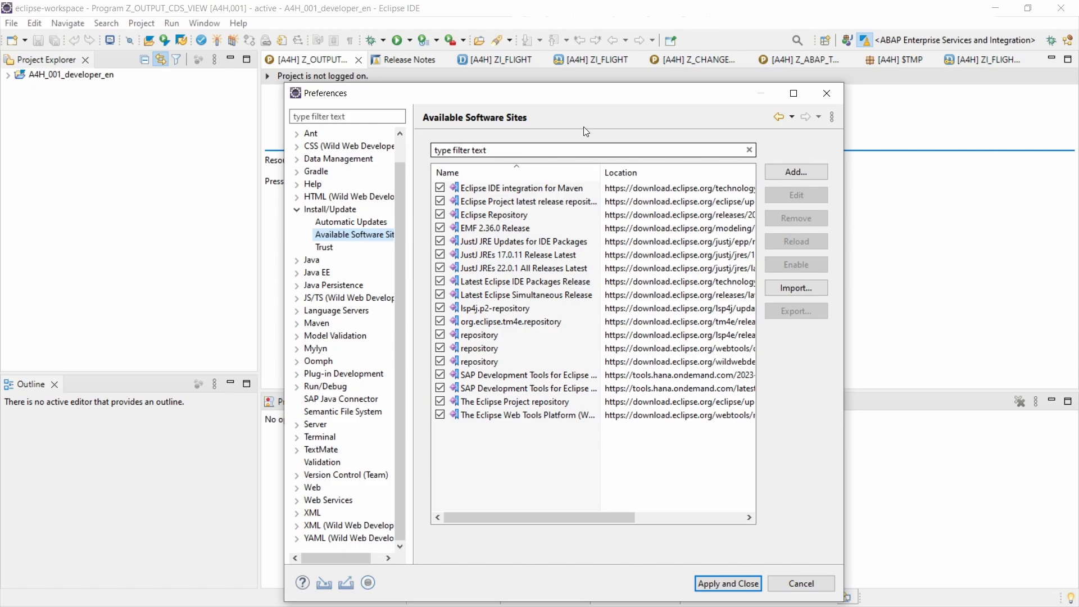
left_click(564, 149)
type("https://download.eclipse.org/releases/latest")
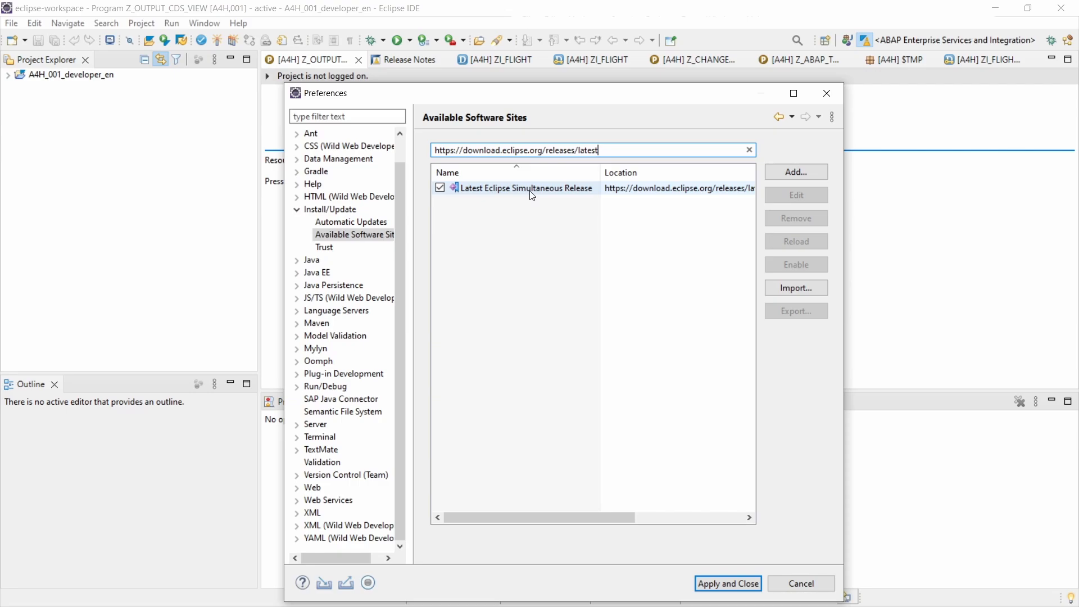
left_click_drag(588, 519, 631, 516)
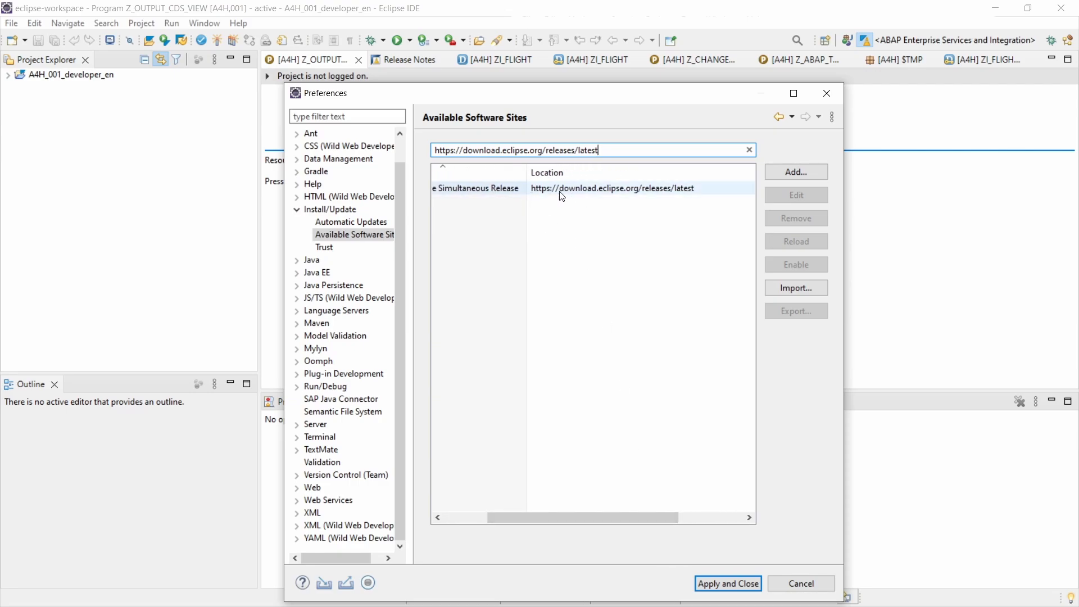
Fill an Add Site form with the releases/latest URL, then cancel it as a duplicate.
left_click(795, 172)
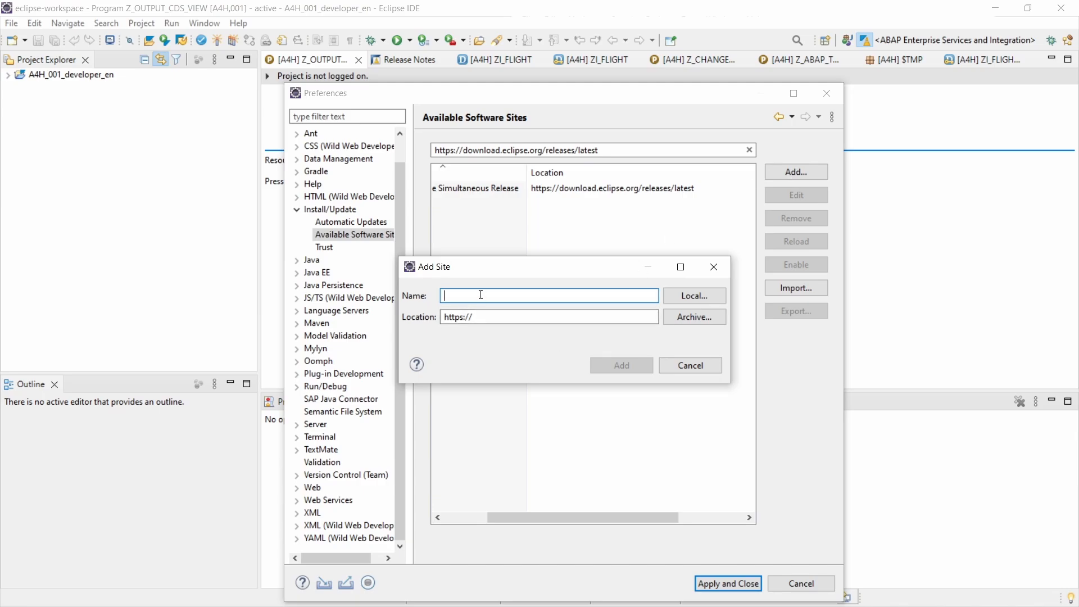
type("Latest Eclipse")
left_click(506, 317)
double_click(506, 317)
type("https://download.eclipse.org/releases/latest")
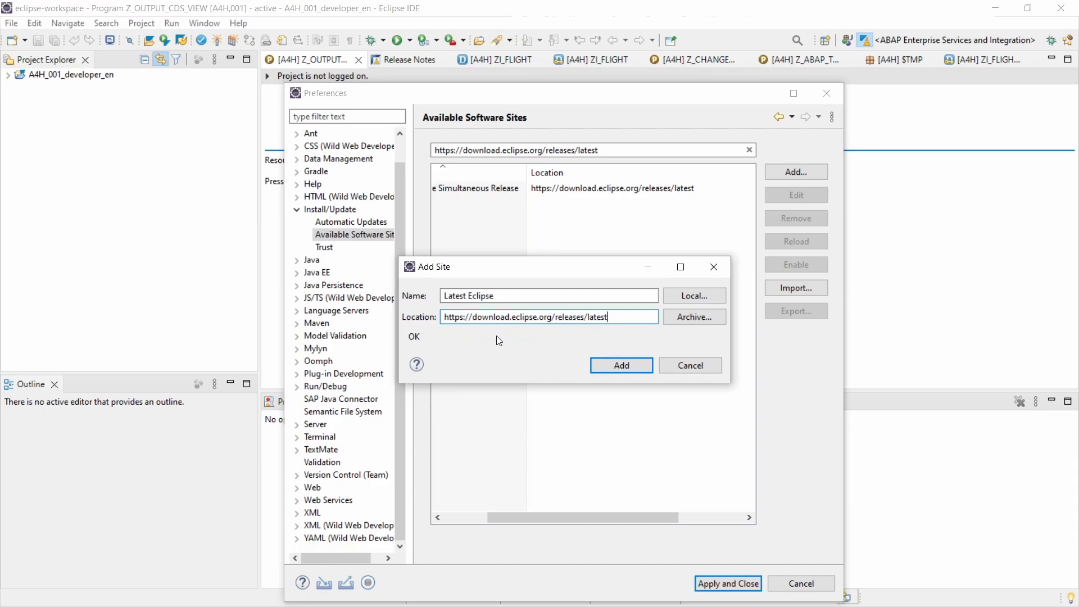
left_click(714, 267)
Select the existing Latest Eclipse Simultaneous Release site and clear the filter.
left_click(476, 188)
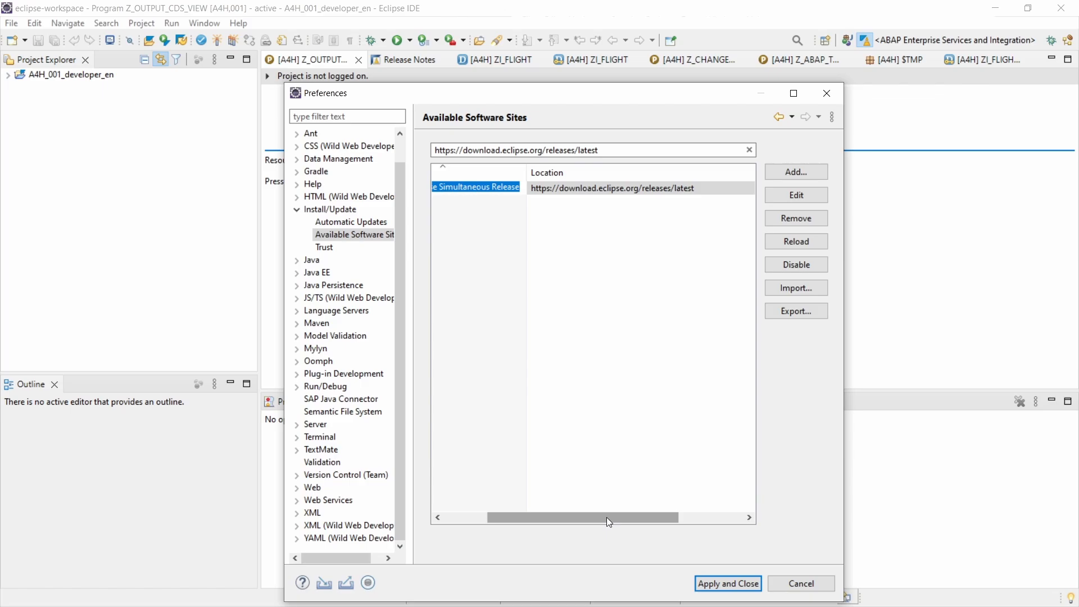
left_click_drag(607, 517, 511, 518)
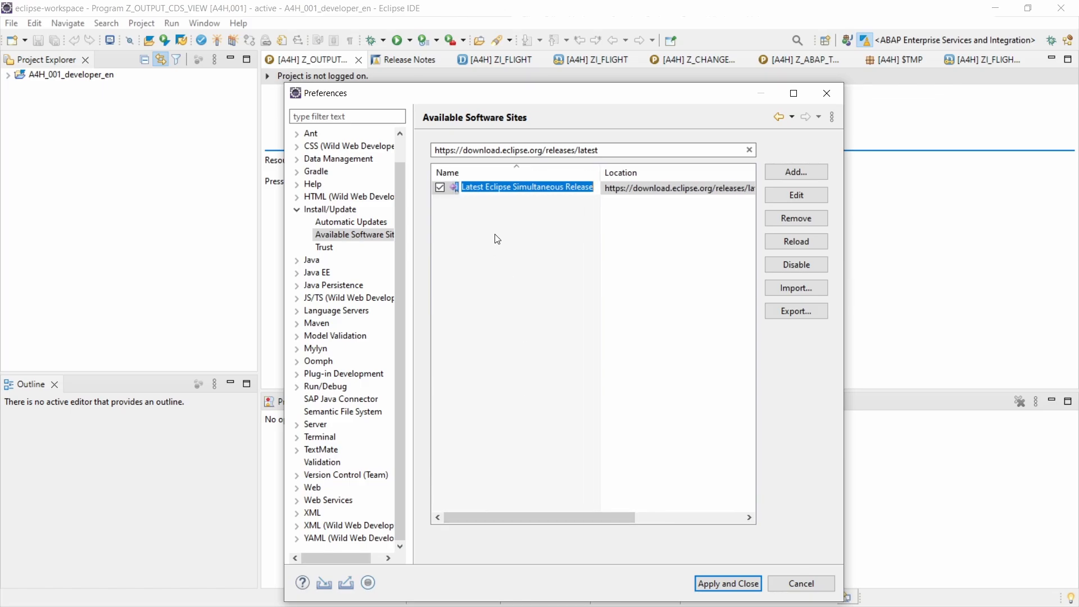
left_click(749, 151)
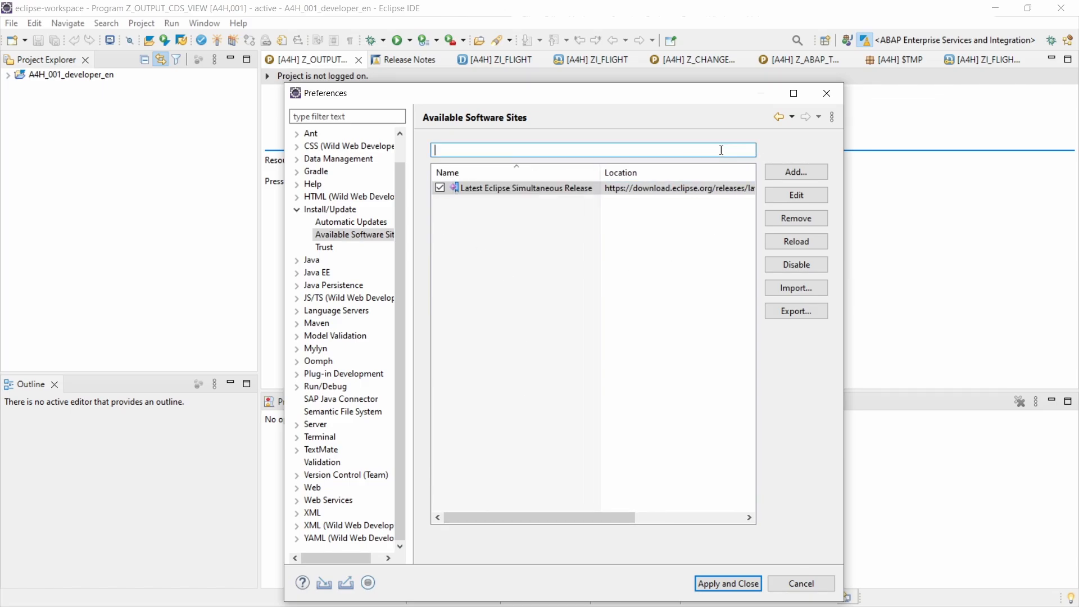